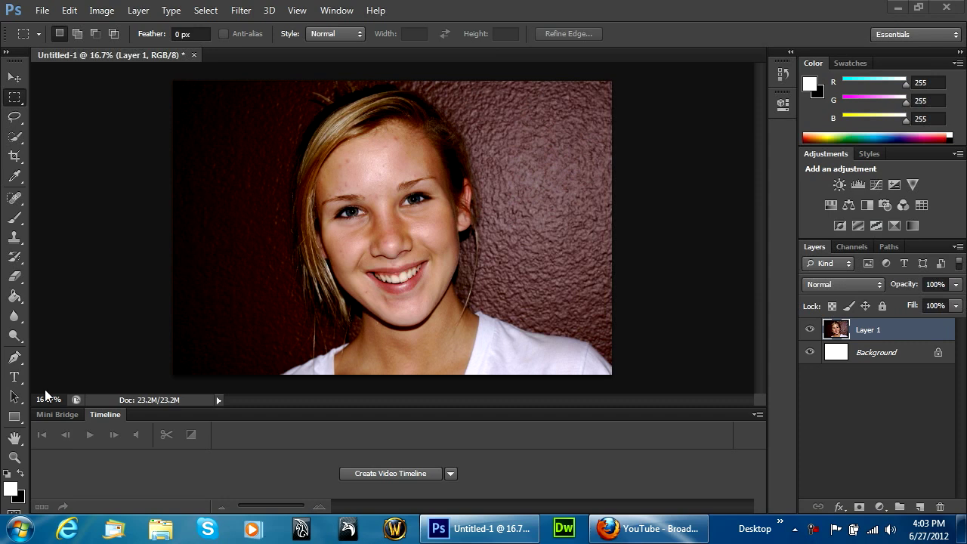
Duplicate Layer 1 and hide the original so the retouching is done on the copy.
click(14, 457)
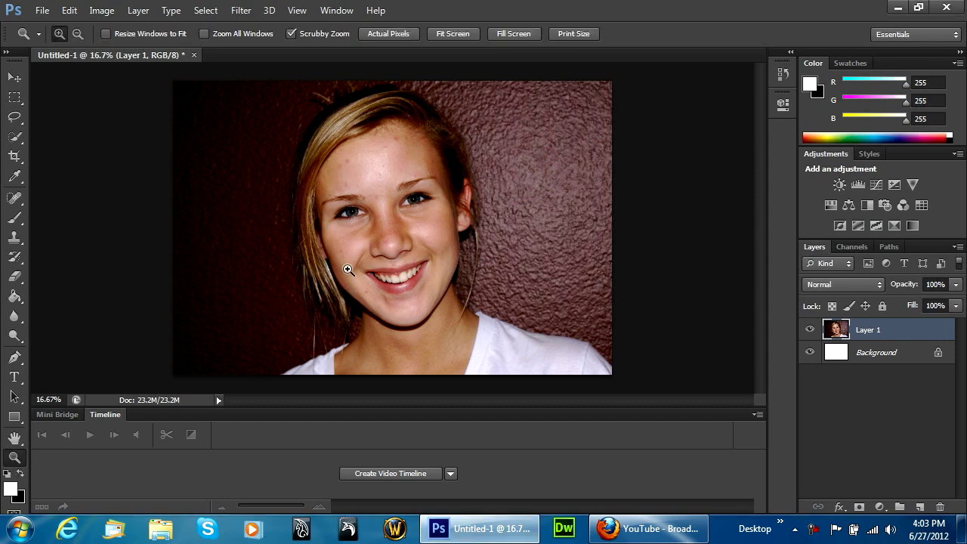
drag(336, 260, 464, 378)
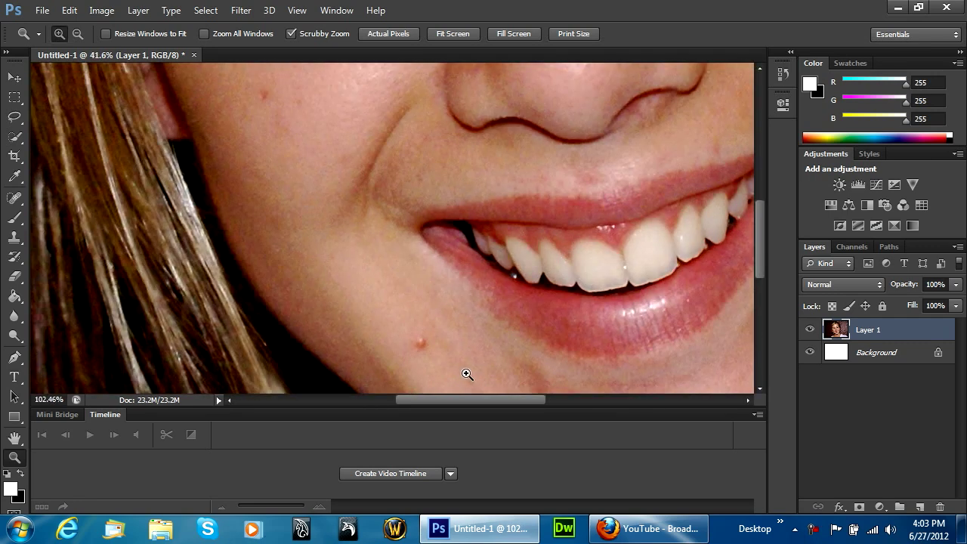
mouse_move(758, 261)
mouse_down()
mouse_move(759, 287)
mouse_move(764, 259)
mouse_move(756, 264)
mouse_up()
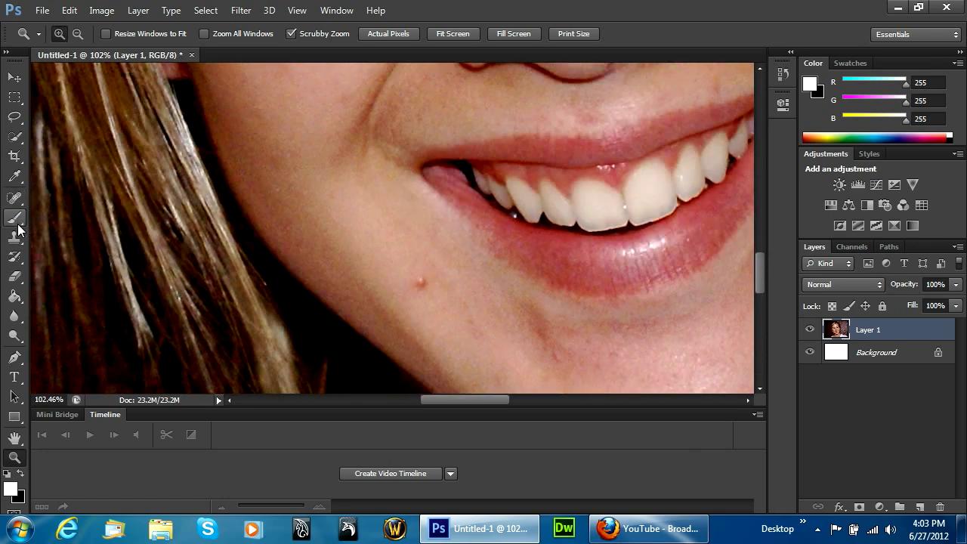
drag(912, 335, 920, 508)
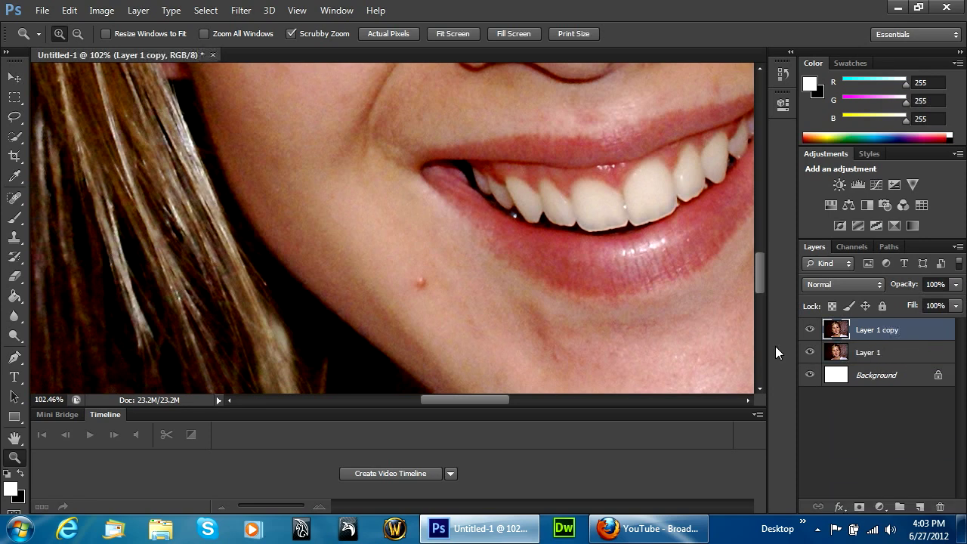
click(811, 353)
Remove the red blemish on the cheek beside the mouth with the Spot Healing Brush at 51 px and 45% hardness.
click(14, 199)
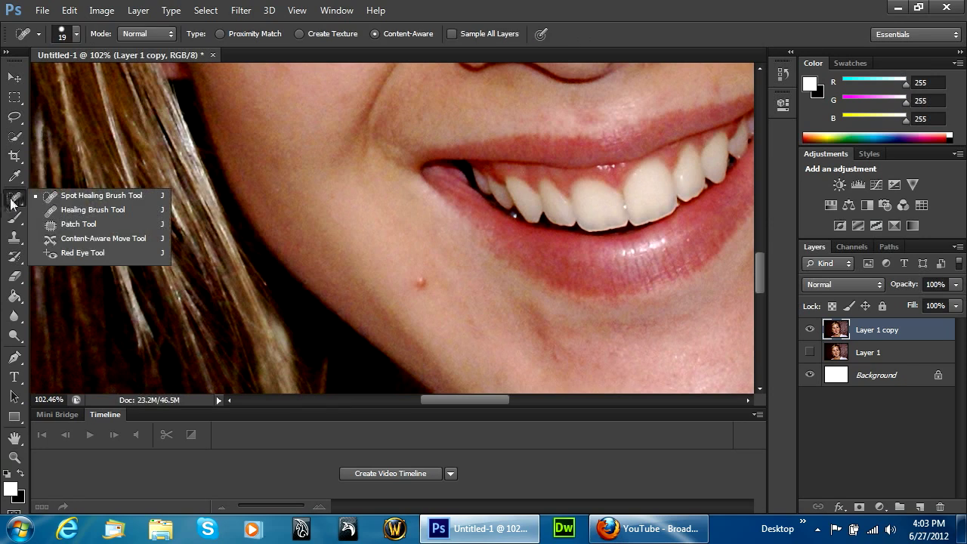
click(78, 198)
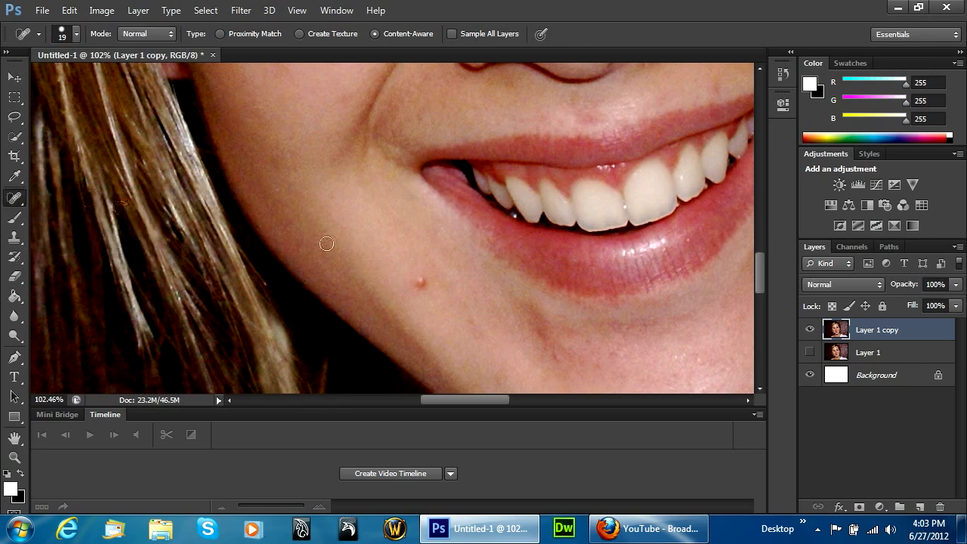
right_click(423, 282)
drag(459, 313, 479, 315)
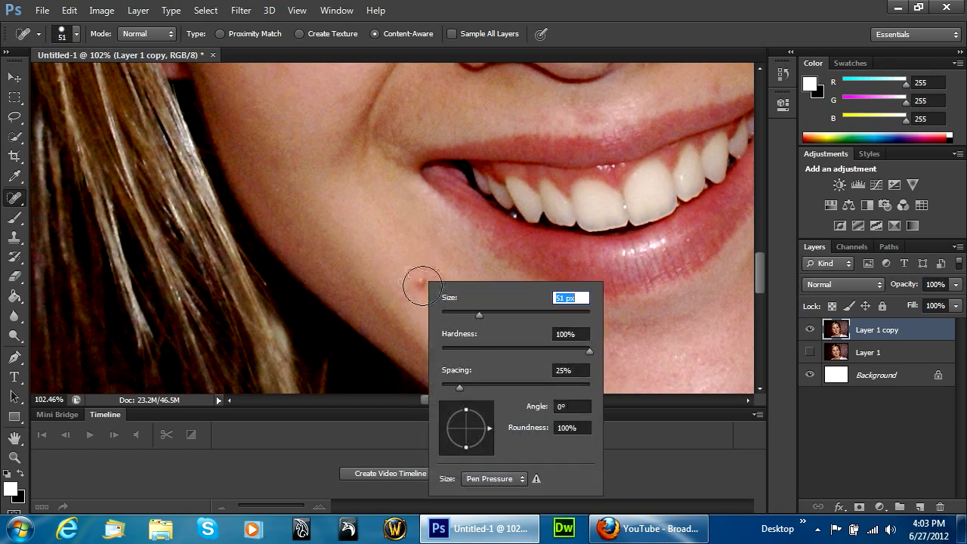
click(590, 4)
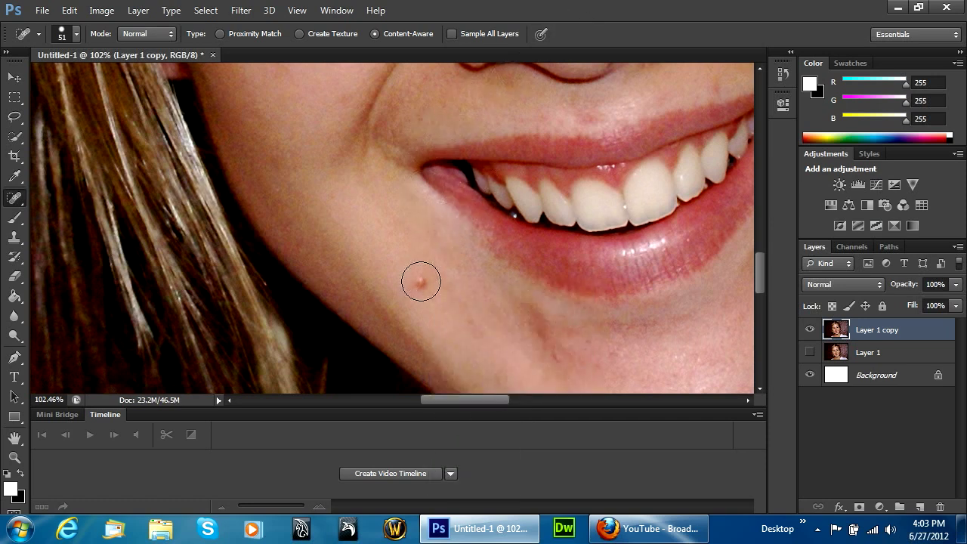
right_click(421, 281)
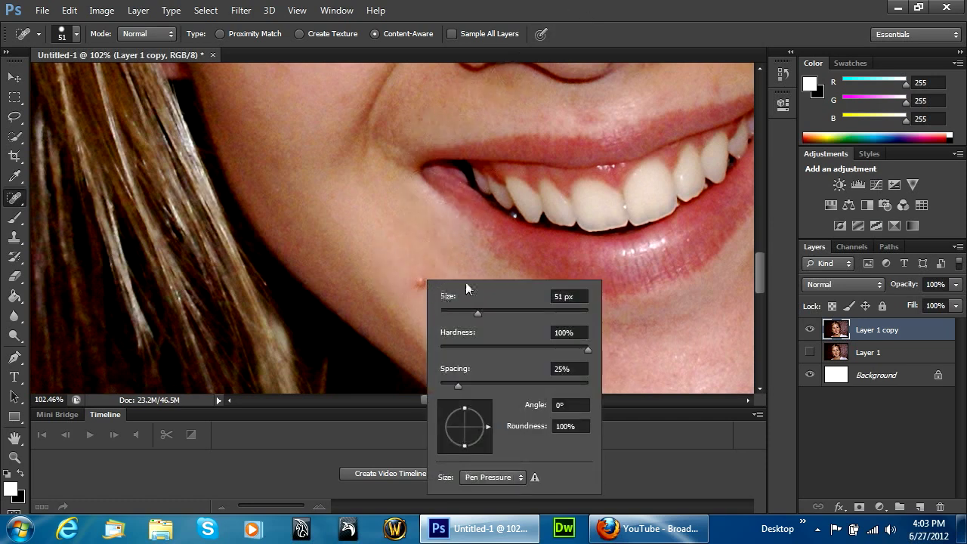
drag(562, 347, 511, 354)
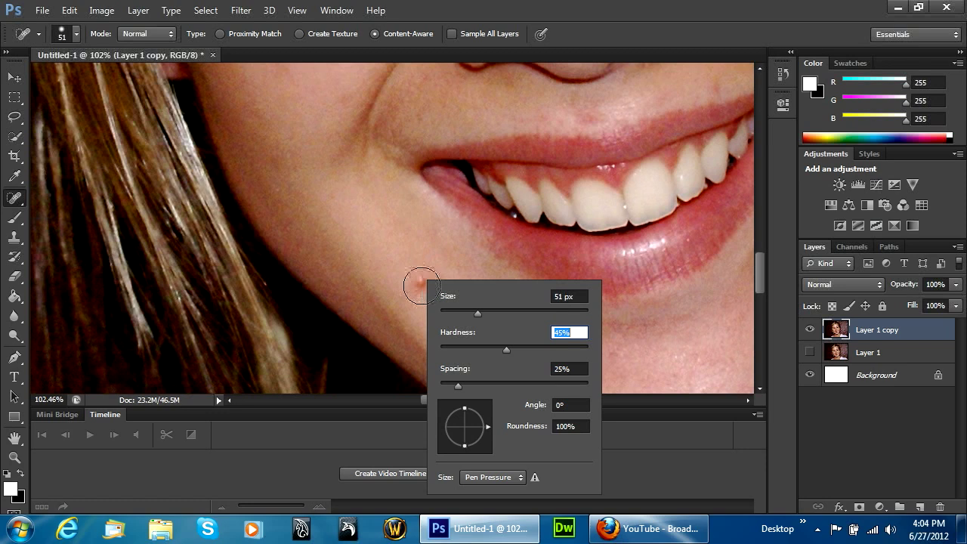
click(419, 284)
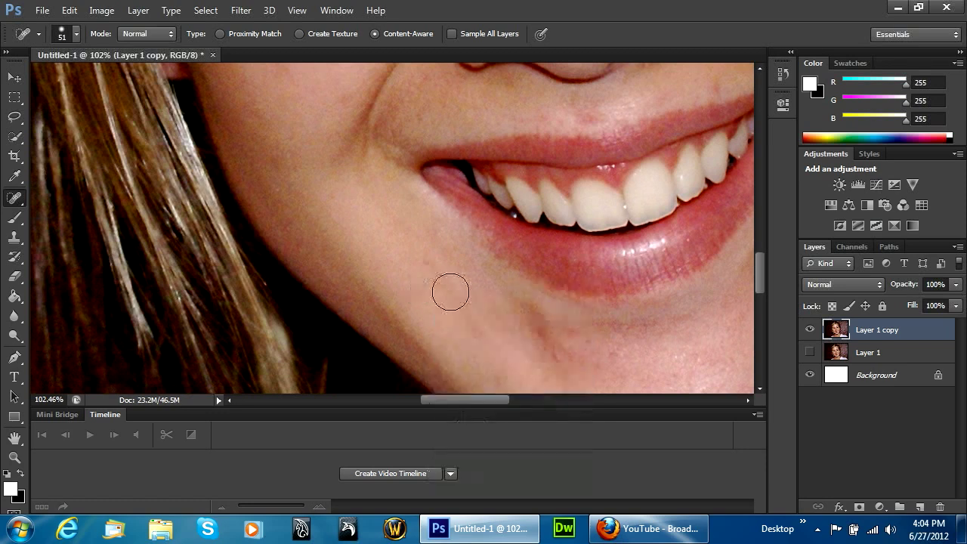
Smooth the crease on the chin below the lower lip with Spot Healing Brush strokes, undoing an unwanted stroke.
scroll(595, 363, down, 1)
scroll(575, 325, down, 2)
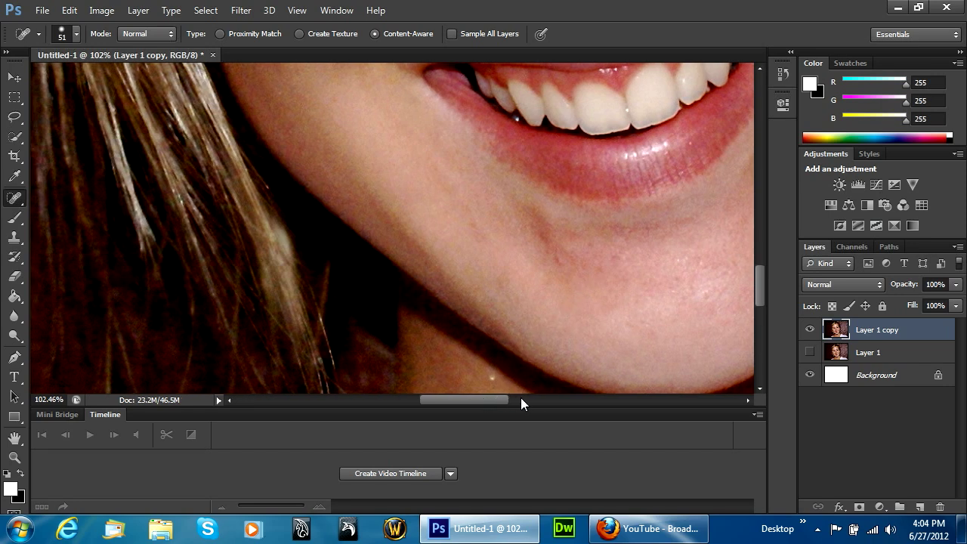
drag(487, 401, 514, 402)
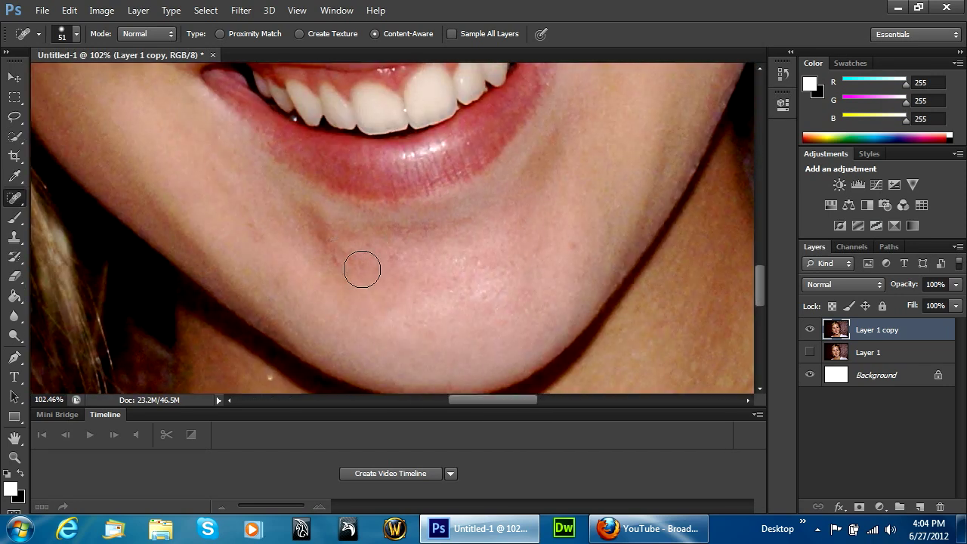
mouse_move(316, 229)
mouse_down()
mouse_move(338, 254)
mouse_move(366, 257)
mouse_move(358, 242)
mouse_move(435, 239)
mouse_move(388, 252)
mouse_move(399, 269)
mouse_move(340, 236)
mouse_move(462, 240)
mouse_move(493, 228)
mouse_move(412, 269)
mouse_move(455, 268)
mouse_move(530, 226)
mouse_move(543, 208)
mouse_move(468, 239)
mouse_move(383, 257)
mouse_move(340, 250)
mouse_move(300, 217)
mouse_up()
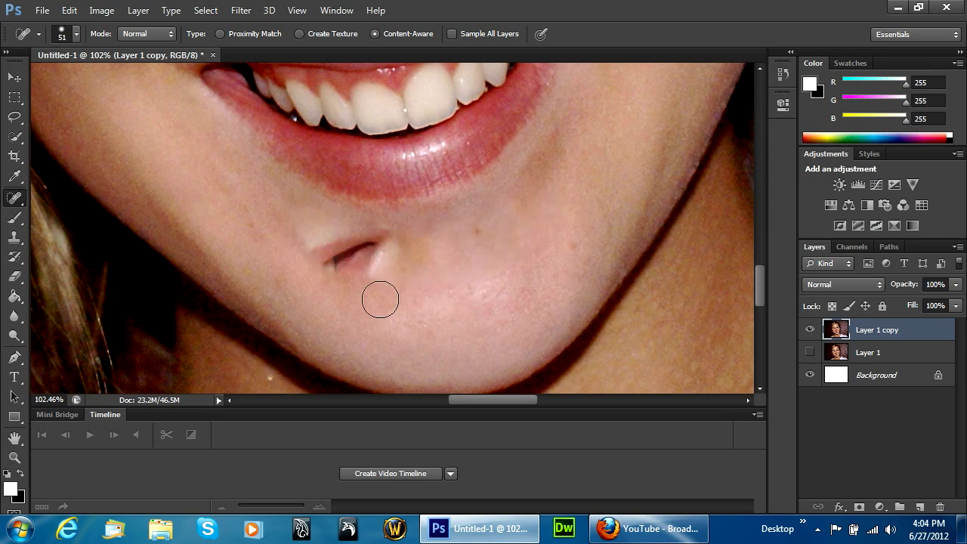
mouse_move(362, 270)
mouse_down()
mouse_move(384, 248)
mouse_move(427, 269)
mouse_up()
drag(349, 257, 327, 257)
click(379, 255)
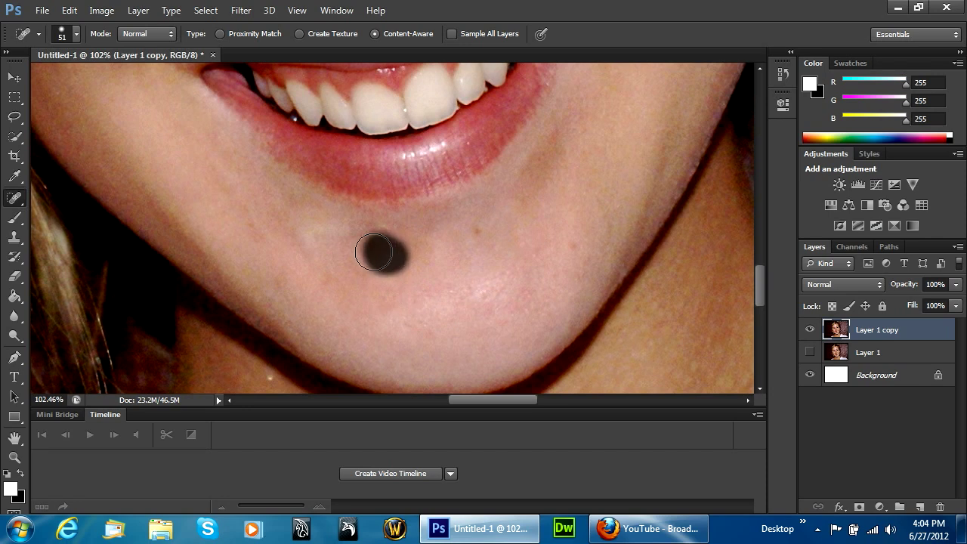
key(ctrl+z)
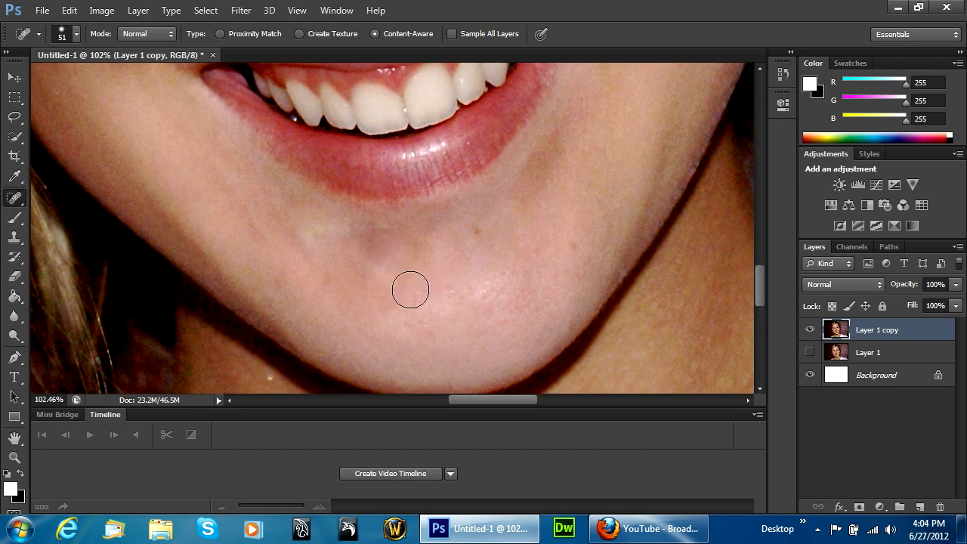
Spot-heal the remaining discoloured patches and small marks across the chin.
click(378, 233)
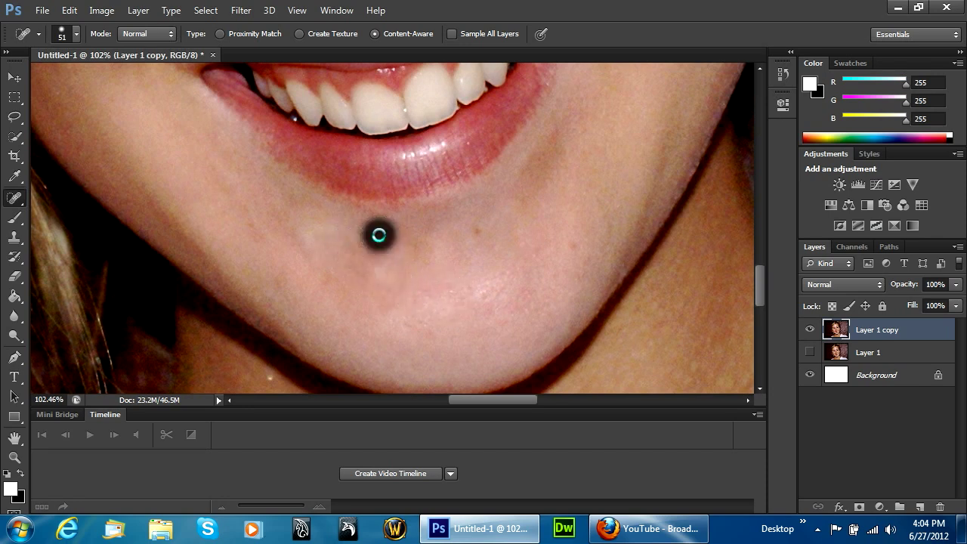
click(300, 237)
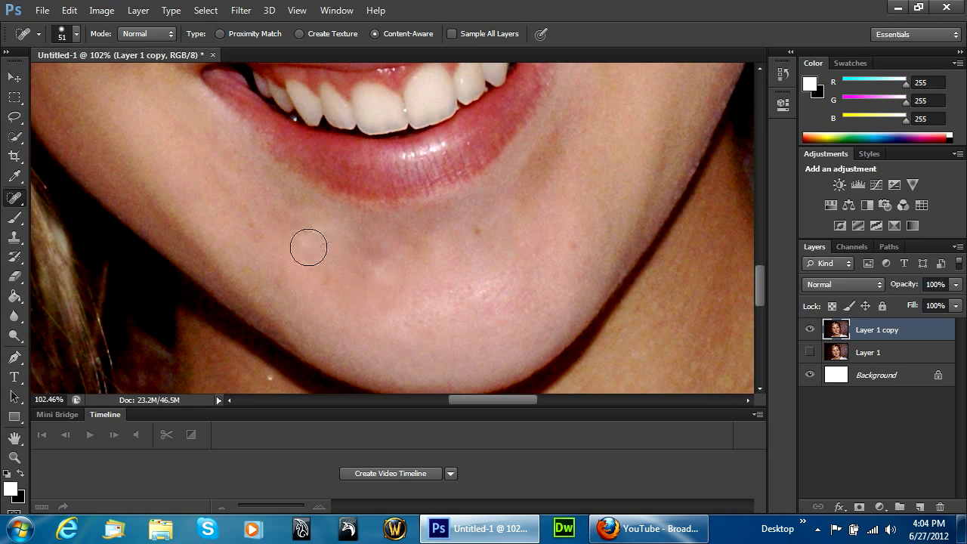
click(309, 247)
click(257, 225)
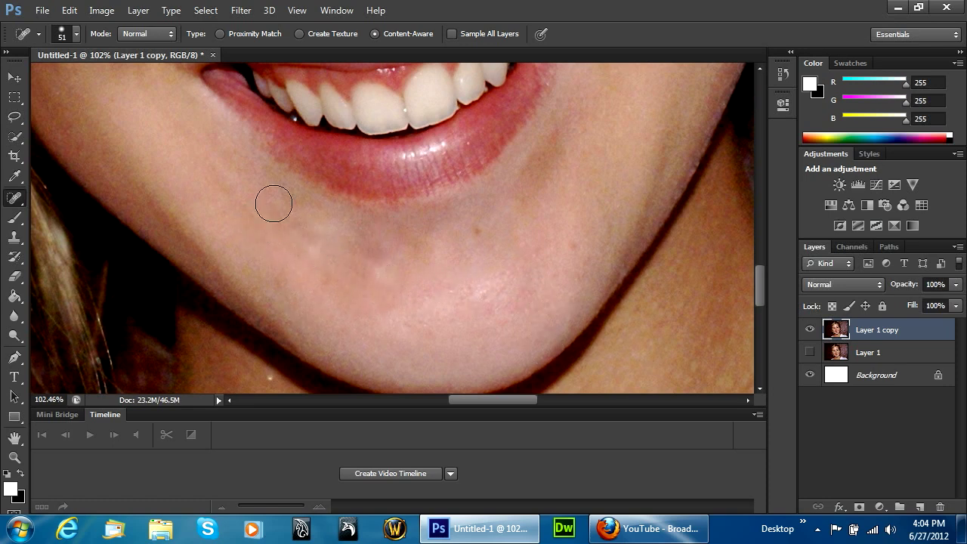
click(407, 269)
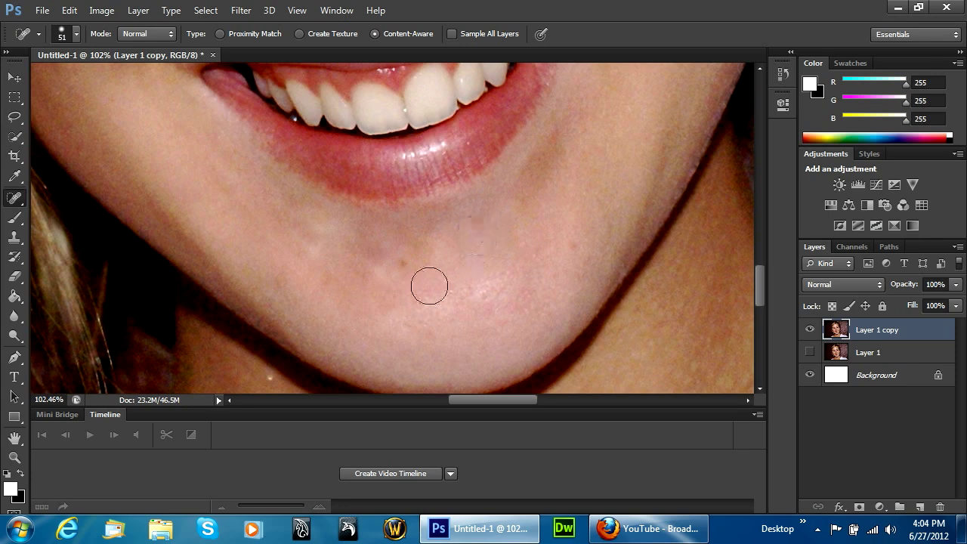
click(407, 271)
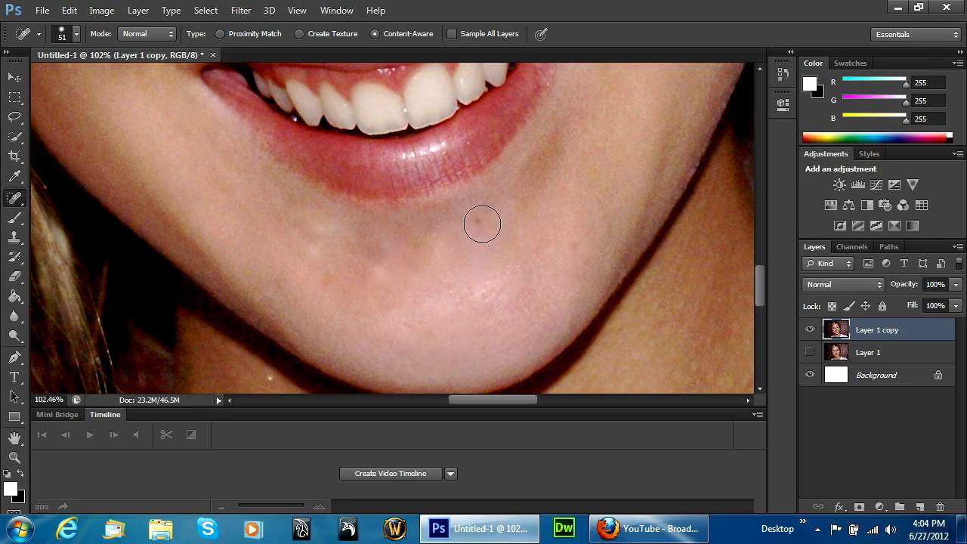
Zoom out and examine the retouched chin and the rest of the face, up to the forehead, for remaining blemishes.
click(15, 457)
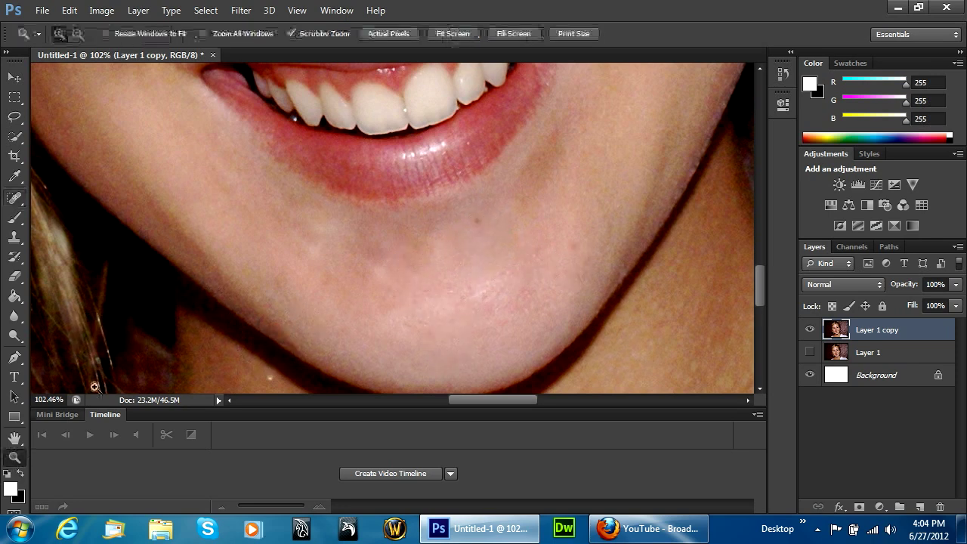
right_click(173, 300)
click(261, 377)
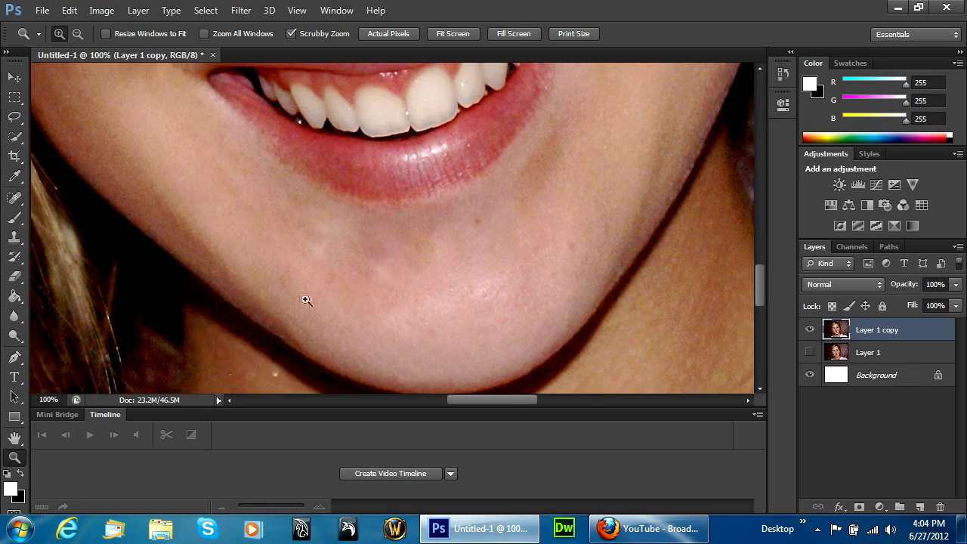
alt+click(399, 256)
drag(384, 243, 361, 256)
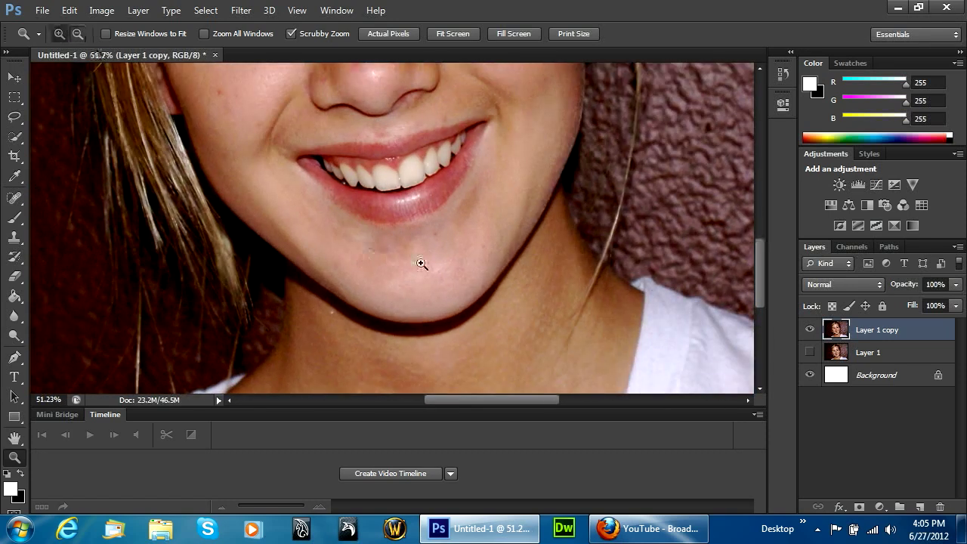
mouse_move(395, 227)
mouse_down()
mouse_move(352, 233)
mouse_move(411, 227)
mouse_move(385, 231)
mouse_up()
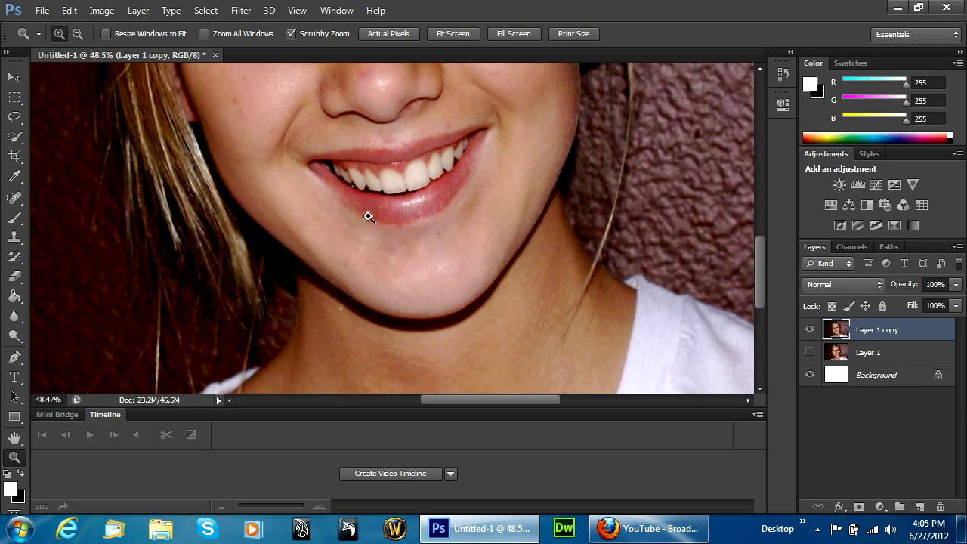
right_click(382, 204)
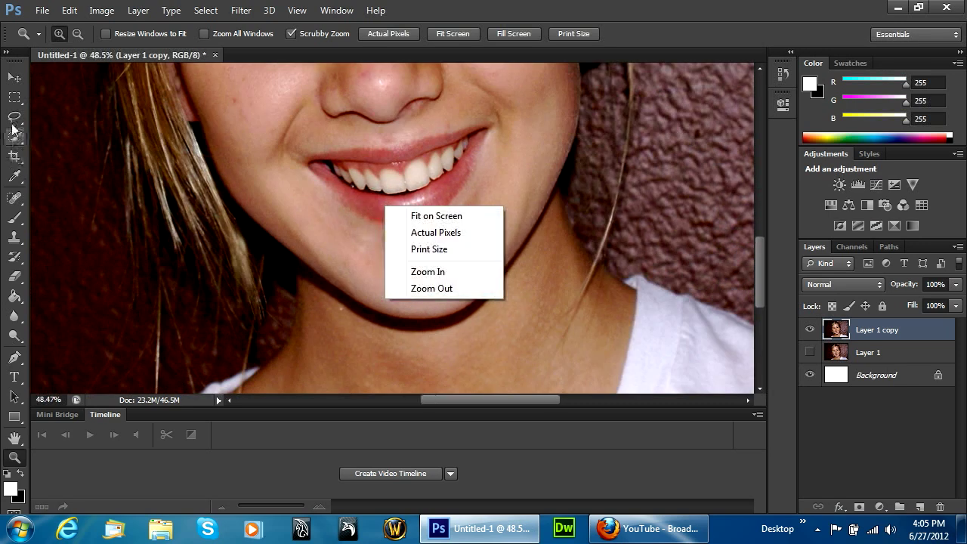
click(17, 82)
scroll(533, 260, up, 5)
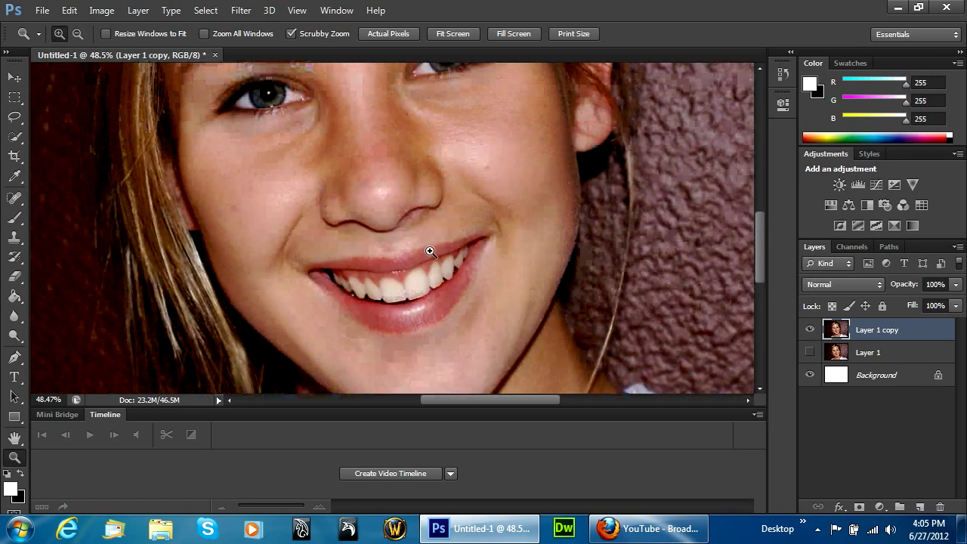
scroll(401, 378, down, 2)
scroll(337, 352, up, 7)
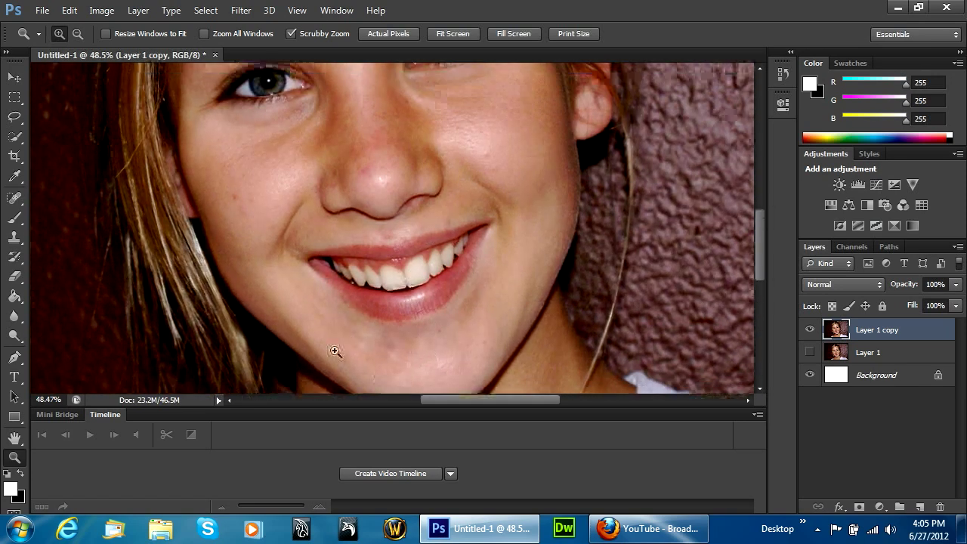
scroll(280, 308, up, 9)
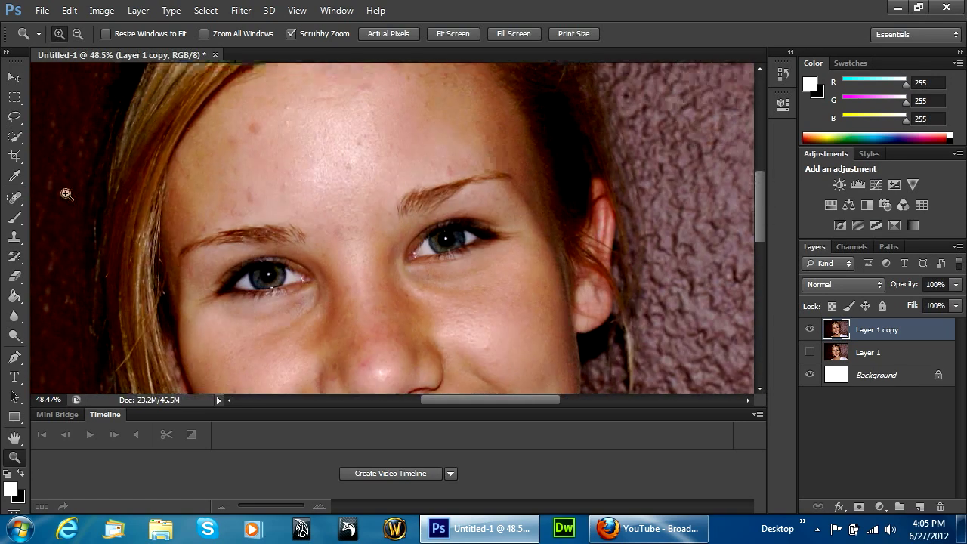
Paint over the uneven patch on the chin with the Healing Brush at 72 px and 46% hardness, sampling nearby chin skin.
click(18, 204)
click(92, 209)
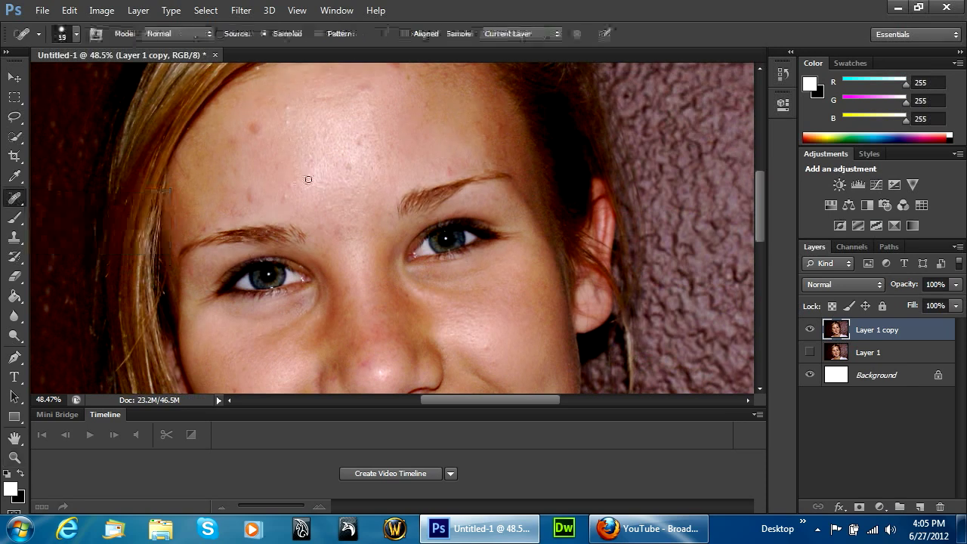
right_click(310, 178)
drag(338, 191, 377, 190)
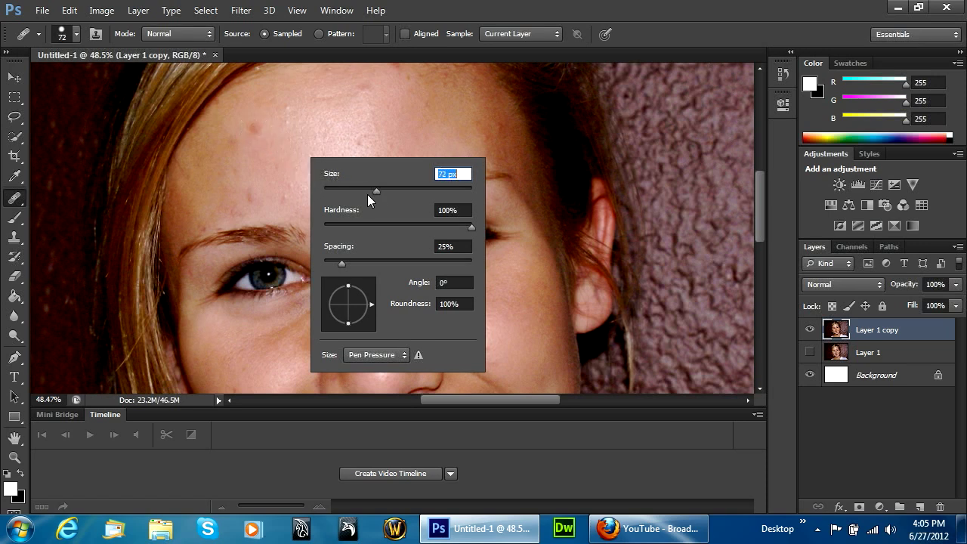
drag(471, 229, 395, 230)
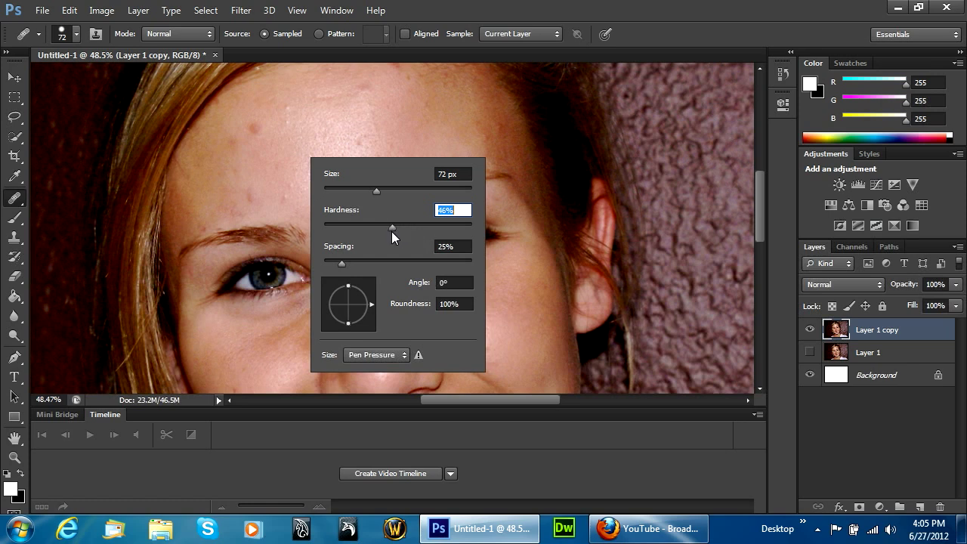
key(Return)
scroll(443, 272, down, 5)
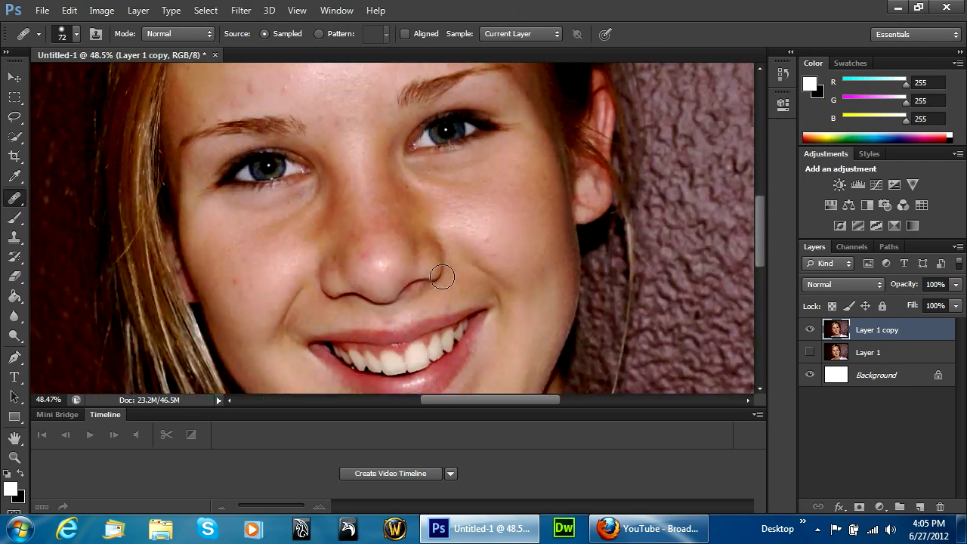
scroll(443, 277, down, 5)
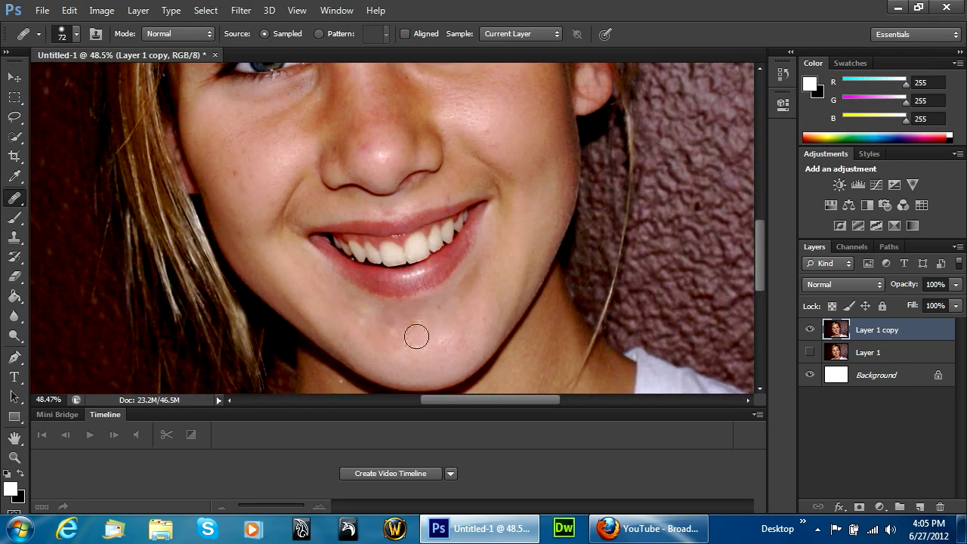
alt+click(344, 344)
drag(401, 335, 346, 307)
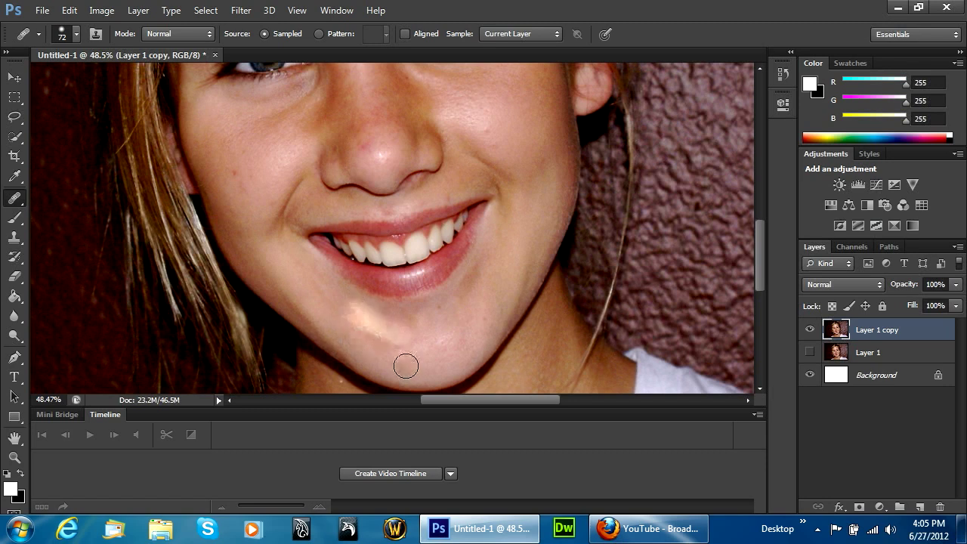
Heal the spots on the upper forehead and above the eyebrow beside the hair with the 72 px Healing Brush, sampling nearby skin.
scroll(378, 302, up, 5)
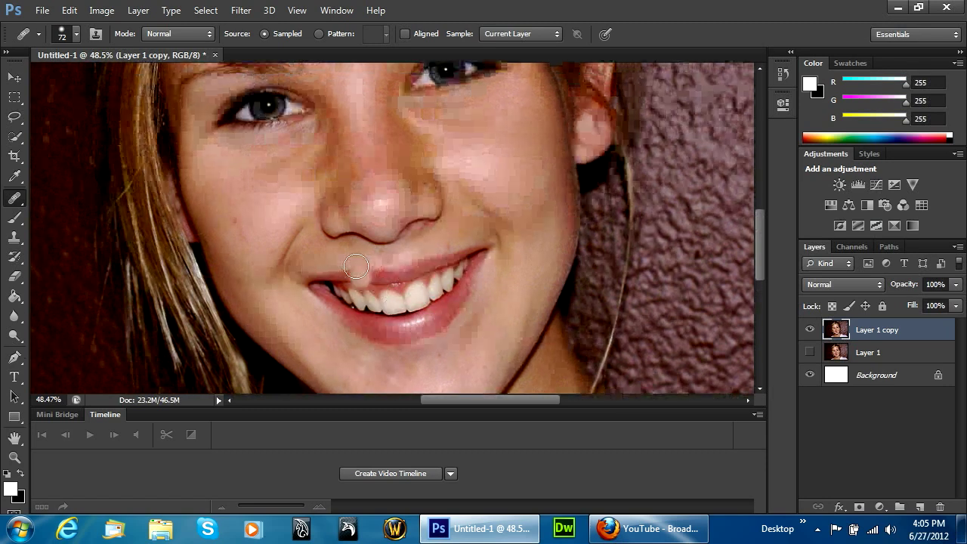
scroll(337, 290, up, 1)
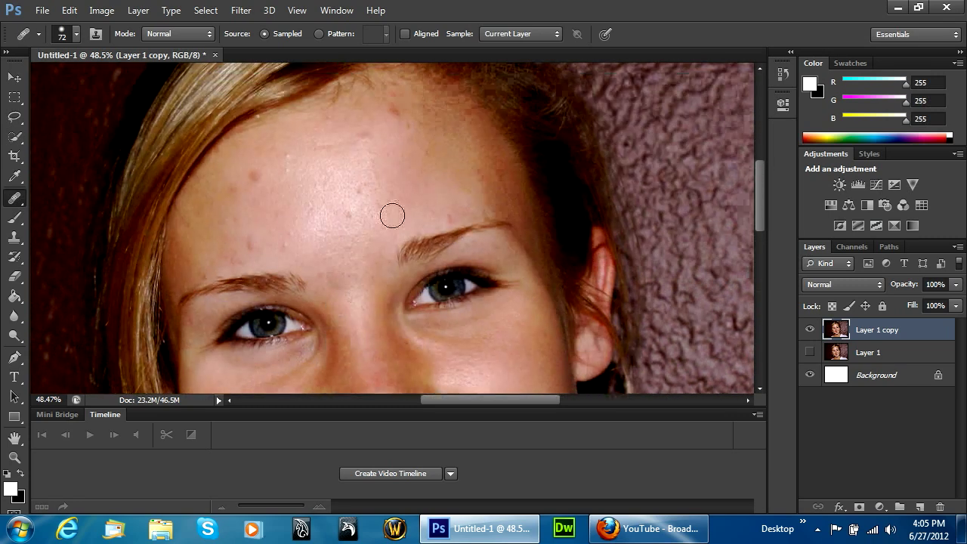
alt+click(391, 157)
click(394, 115)
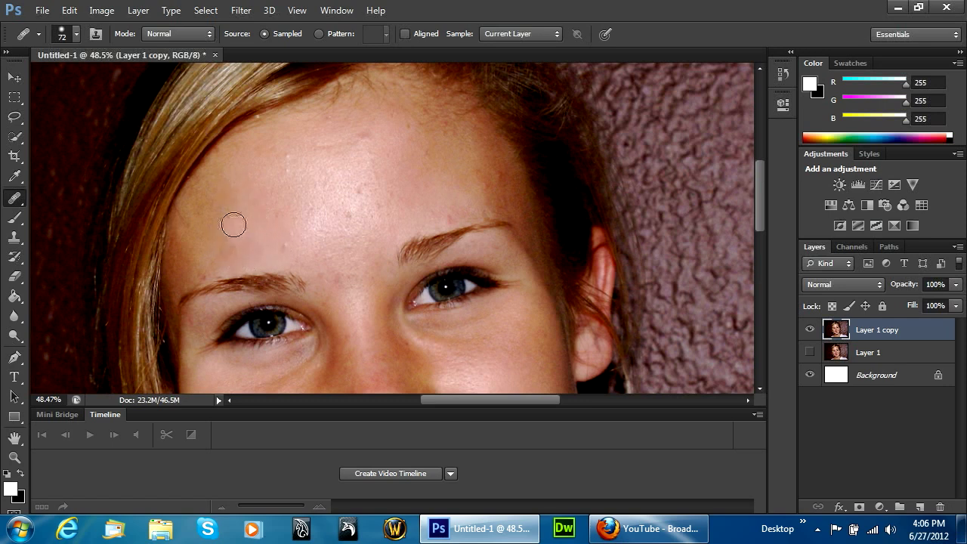
click(245, 266)
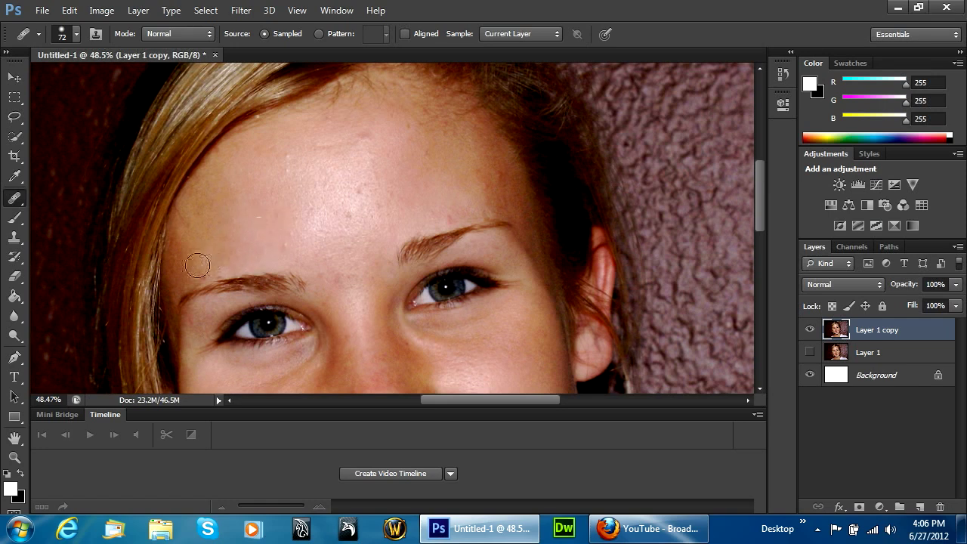
click(336, 154)
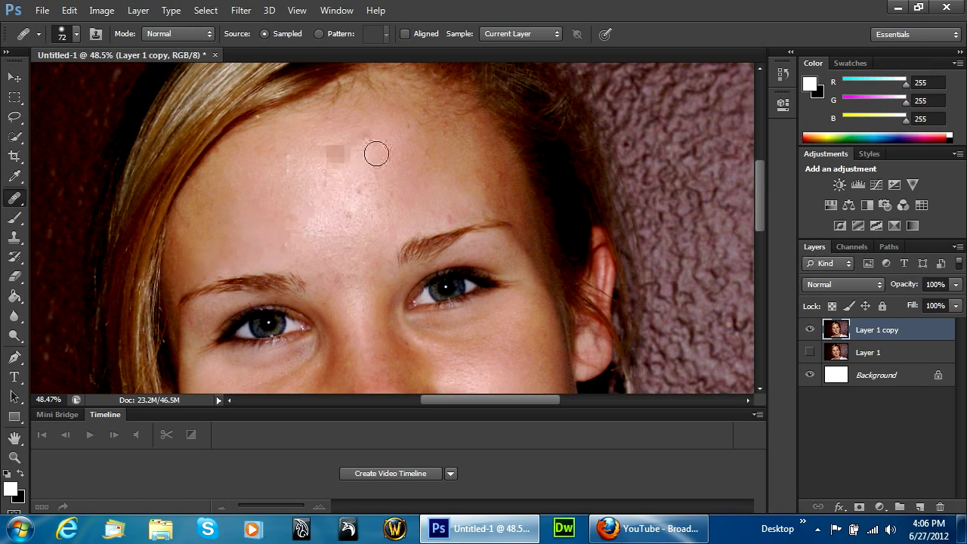
Heal the marks on the upper and central forehead, sampling clean skin from the middle of the forehead.
alt+click(338, 184)
click(363, 140)
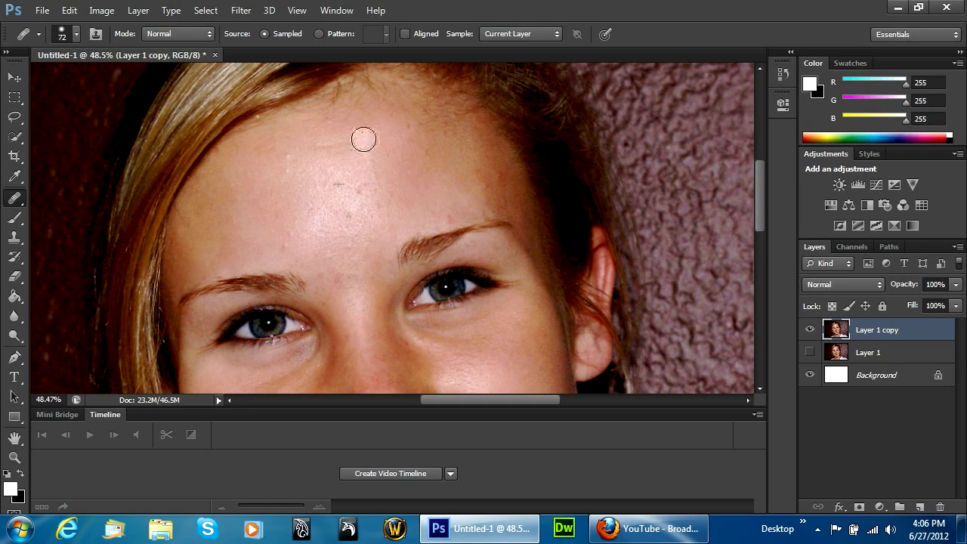
click(378, 204)
click(410, 205)
click(400, 145)
click(373, 246)
click(391, 192)
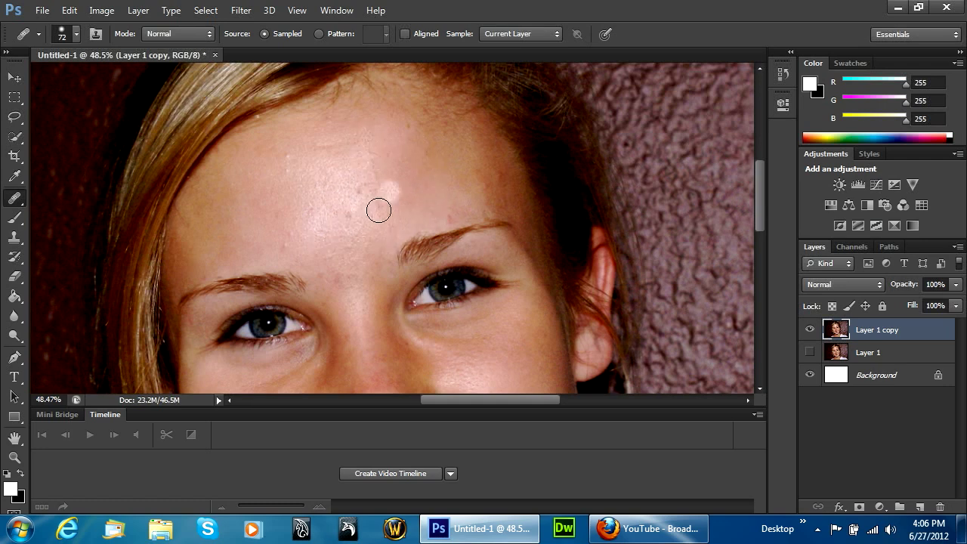
Heal the small spots in the centre of the forehead above the nose, sampling the bright skin beside them.
alt+click(325, 187)
click(348, 212)
click(362, 220)
click(365, 196)
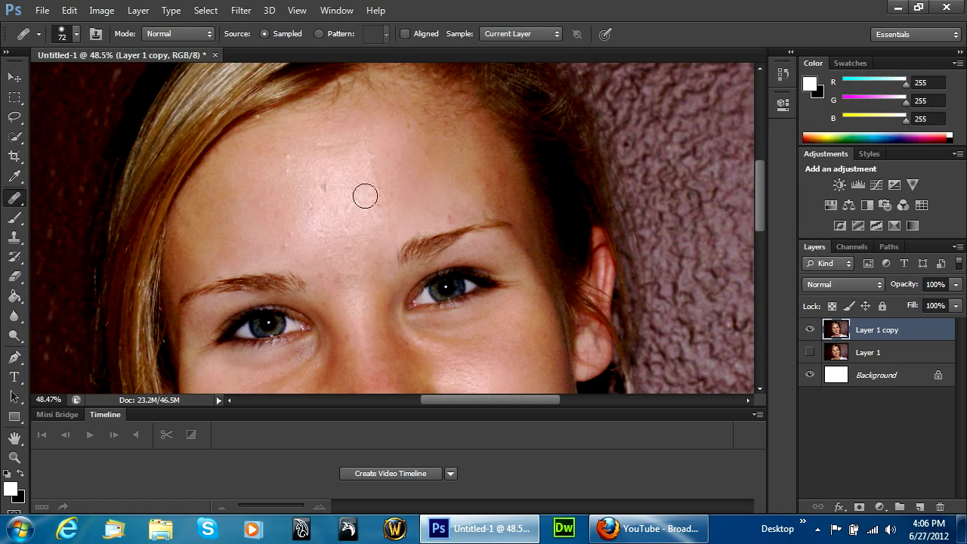
click(346, 258)
click(365, 236)
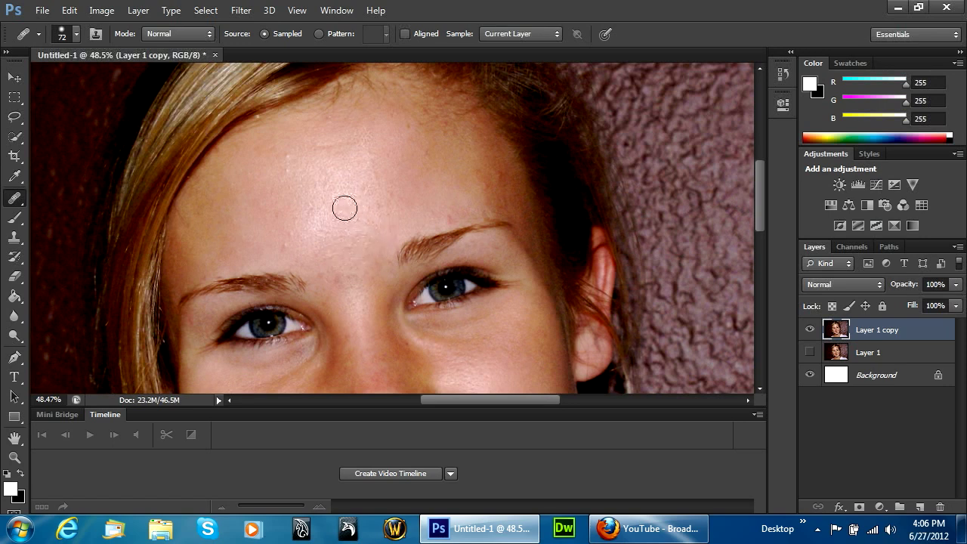
Even out the remaining marks over the forehead's shiny centre and toward the hair-covered side, resampling nearby skin.
click(344, 208)
click(352, 231)
click(352, 162)
click(366, 196)
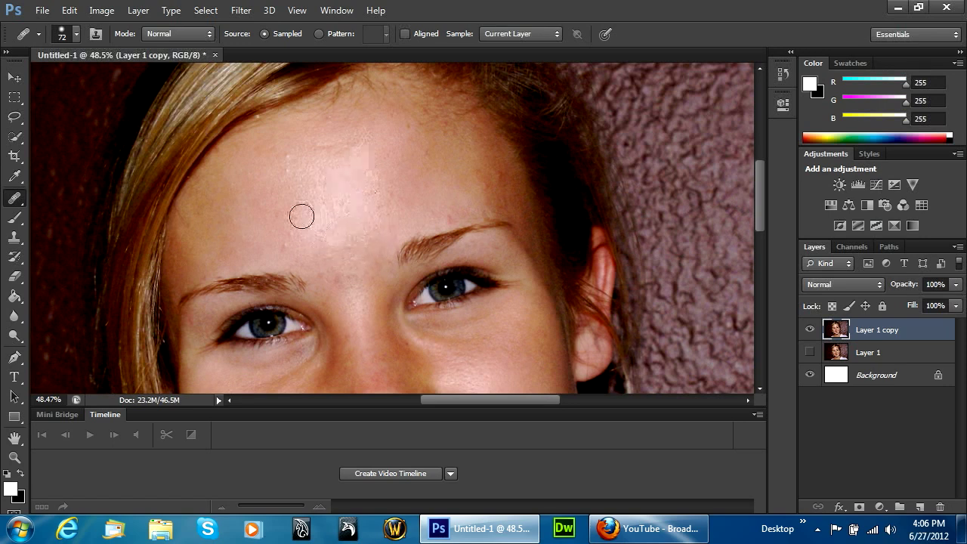
alt+click(265, 189)
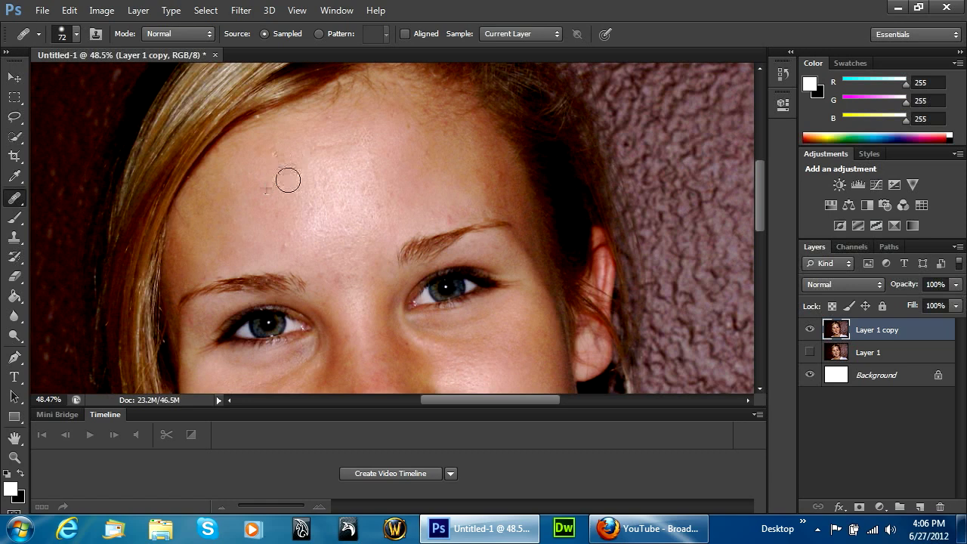
click(292, 174)
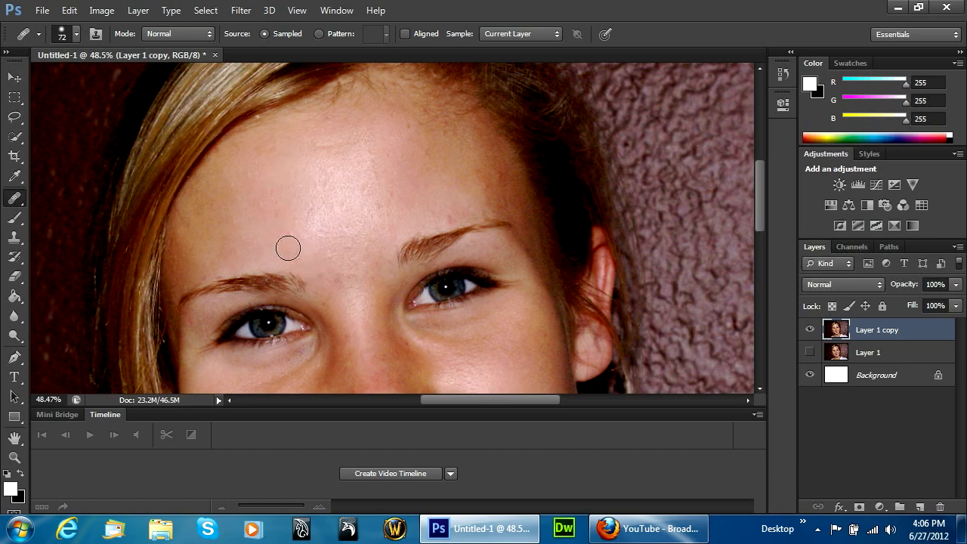
click(295, 235)
Reduce the Healing Brush size to 33 px and heal the small marks between the eyebrows.
right_click(356, 325)
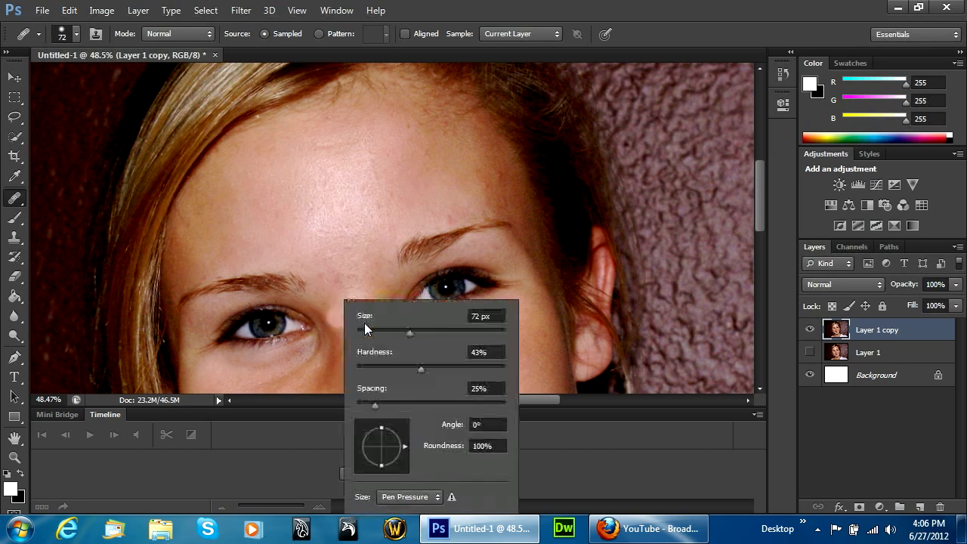
click(381, 331)
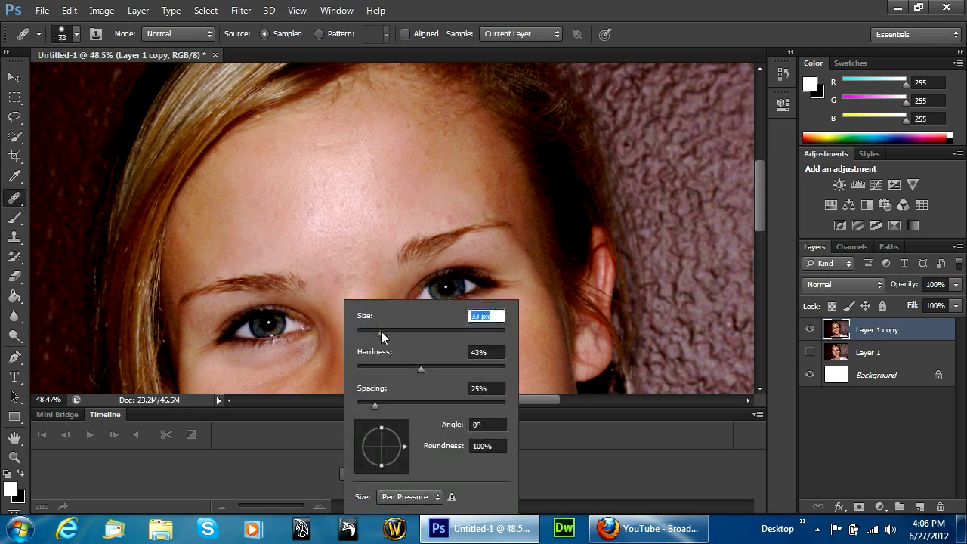
click(331, 305)
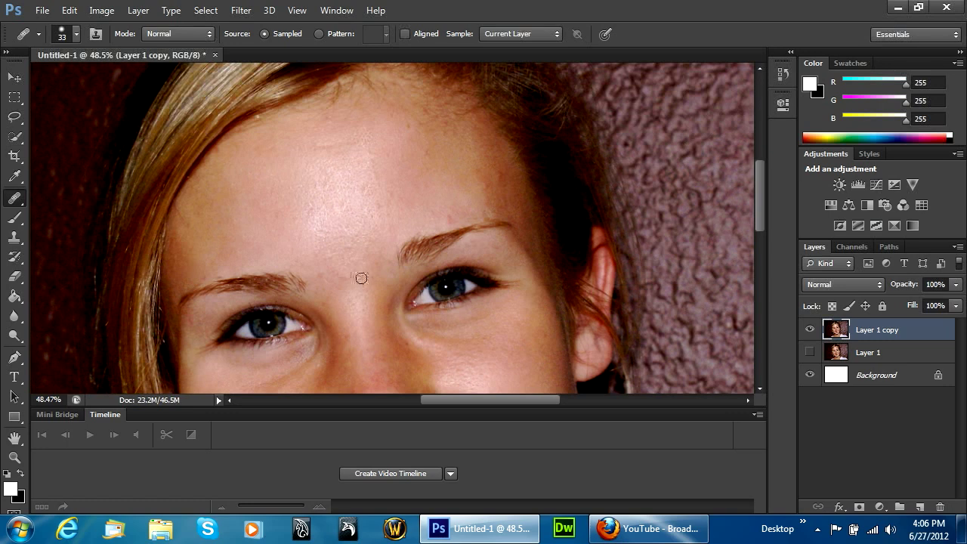
key(alt)
click(374, 310)
key(alt)
Heal the small marks above the eyebrow nearer the visible ear and across the rest of the forehead.
drag(454, 237, 445, 232)
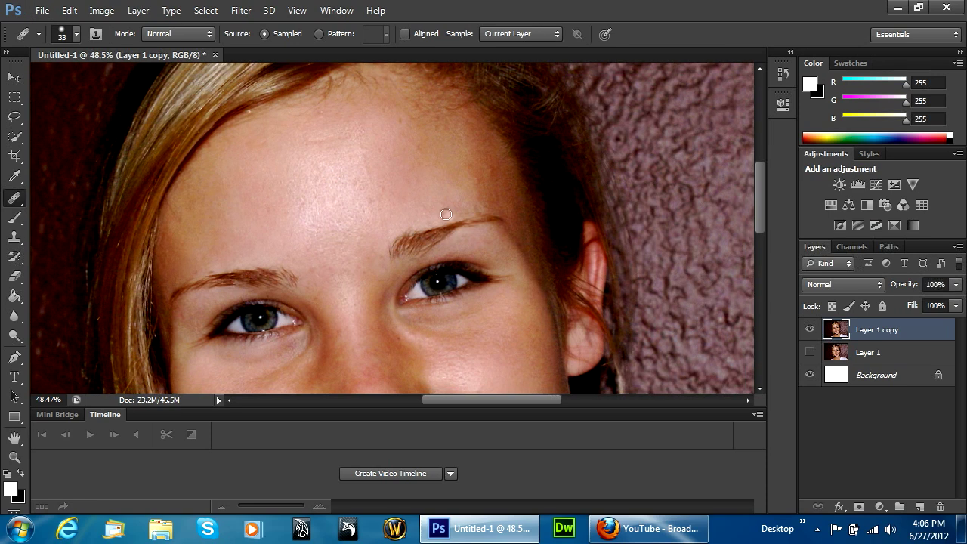
mouse_move(491, 262)
mouse_down()
mouse_move(466, 226)
mouse_move(479, 269)
mouse_up()
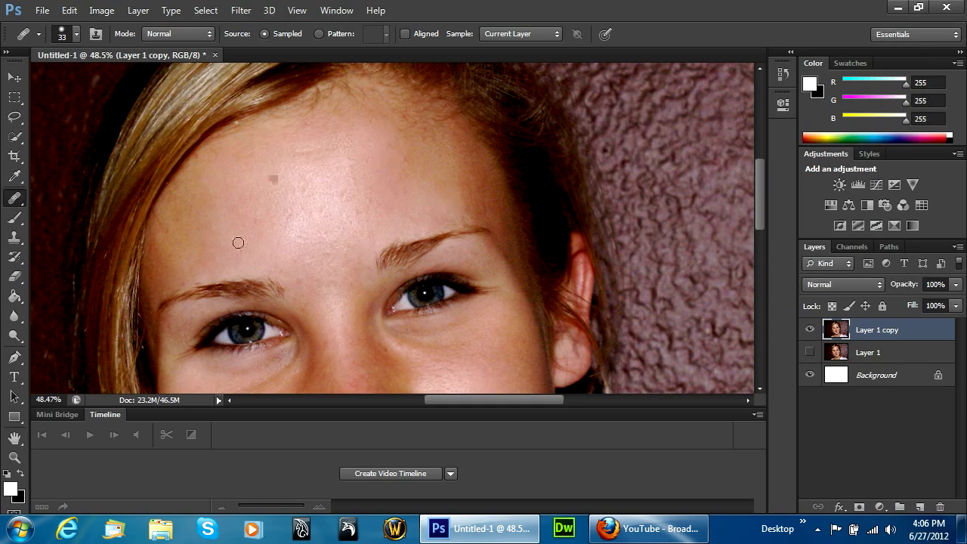
mouse_move(231, 247)
mouse_down()
mouse_move(337, 168)
mouse_move(348, 125)
mouse_up()
mouse_move(387, 311)
mouse_down()
mouse_move(383, 233)
mouse_move(349, 211)
mouse_move(244, 260)
mouse_move(227, 257)
mouse_up()
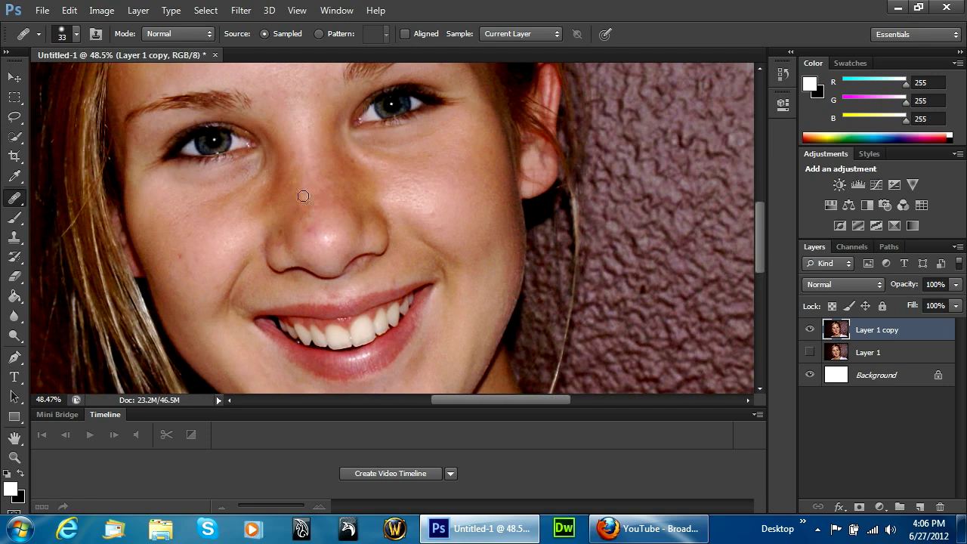
Touch up the spots on the bridge of the nose and the cheek beside the hair with the Healing Brush.
click(301, 196)
click(218, 244)
click(163, 261)
click(14, 198)
click(76, 238)
scroll(208, 301, down, 1)
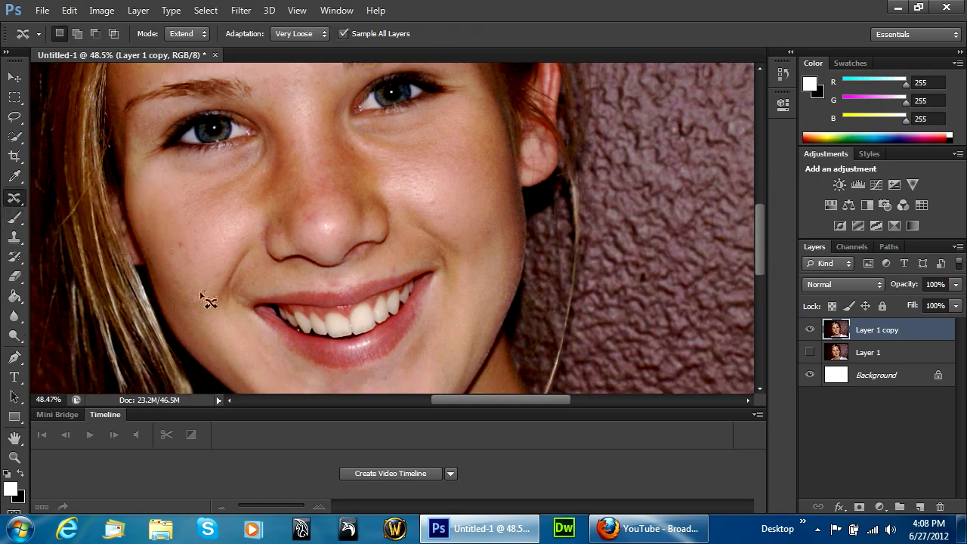
scroll(208, 301, up, 4)
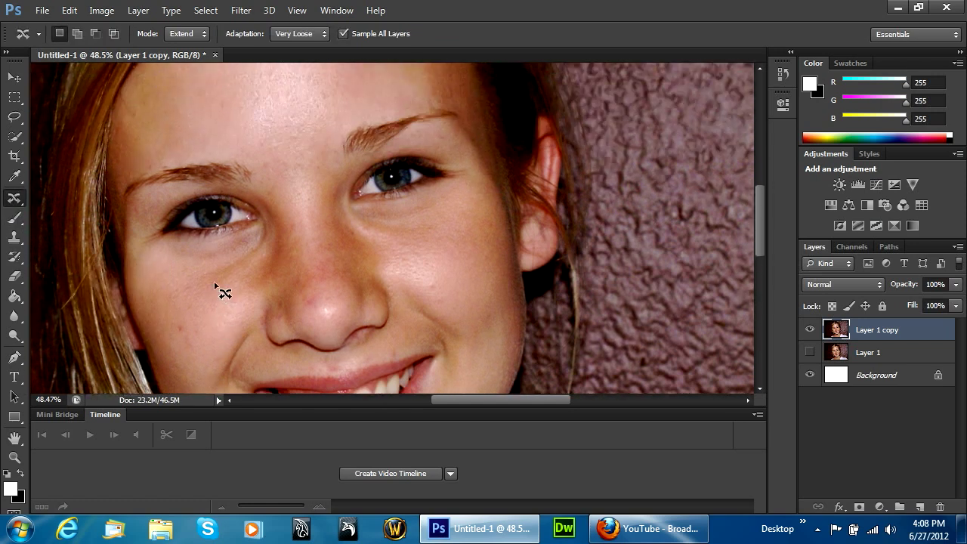
Heal the leftover spots on the cheek beside the hair and around the mouth with the 33 px Healing Brush.
click(14, 458)
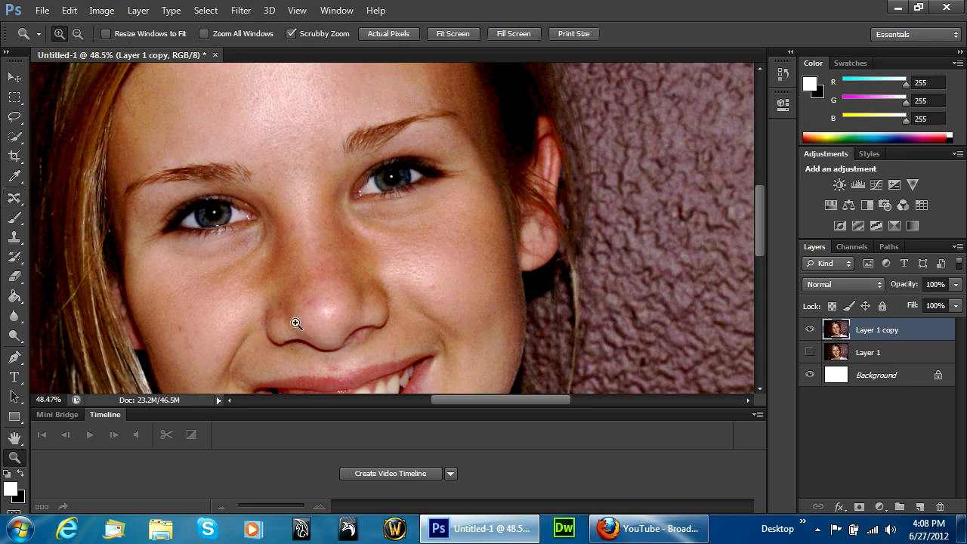
alt+click(309, 253)
alt+click(302, 254)
alt+click(293, 255)
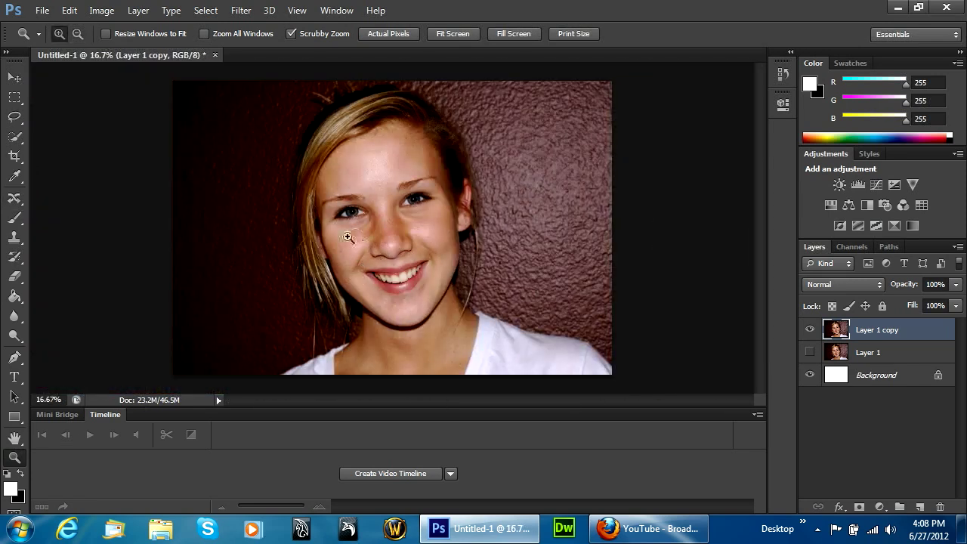
drag(328, 253, 365, 280)
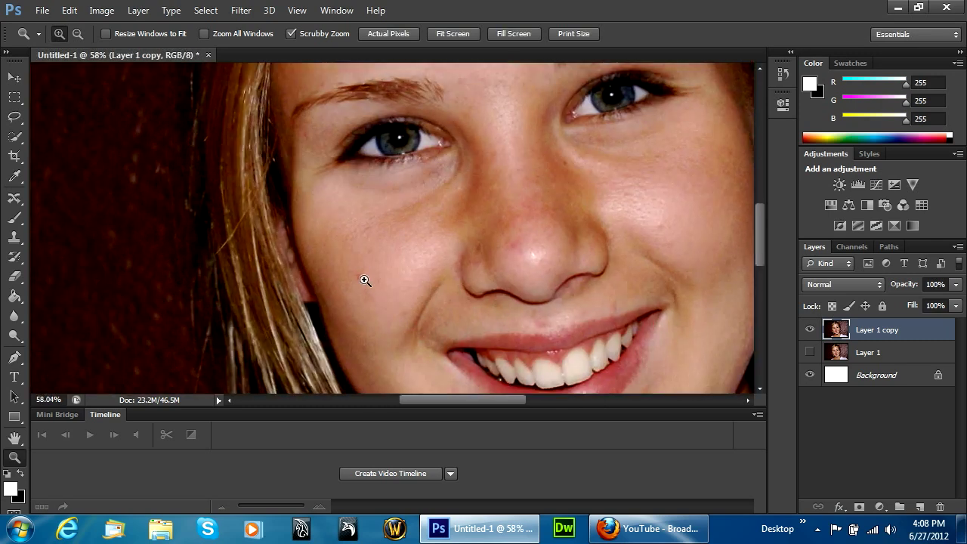
drag(15, 198, 63, 210)
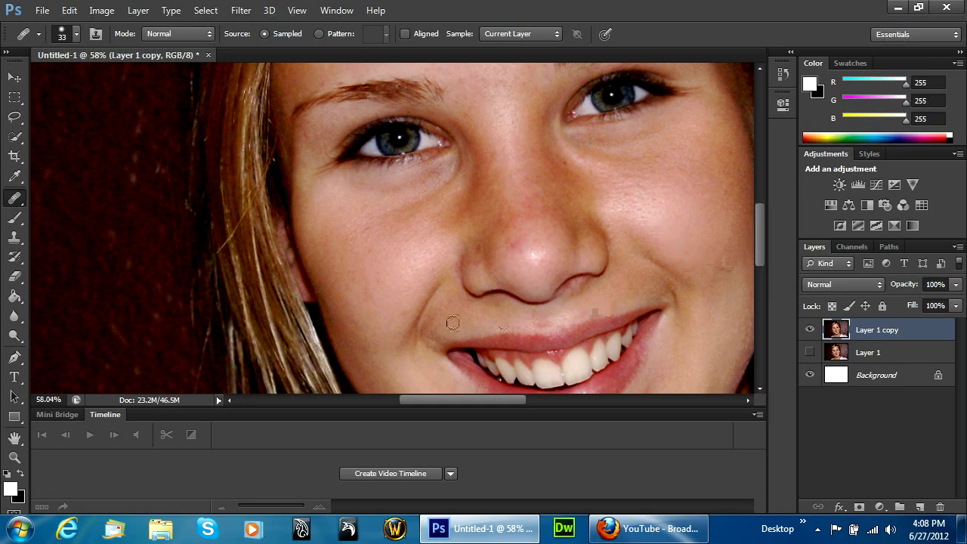
Zoom out to the whole portrait to check the retouched face.
click(14, 458)
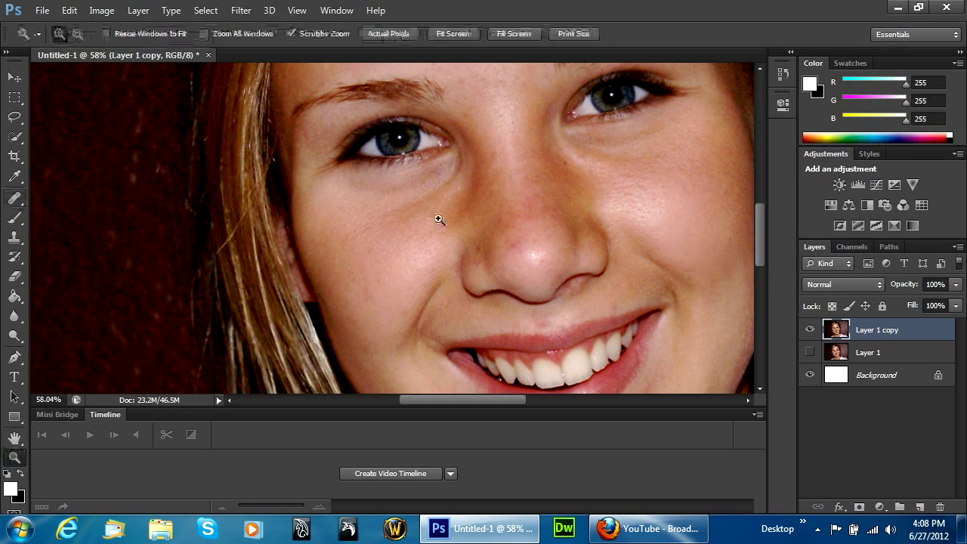
drag(439, 220, 367, 223)
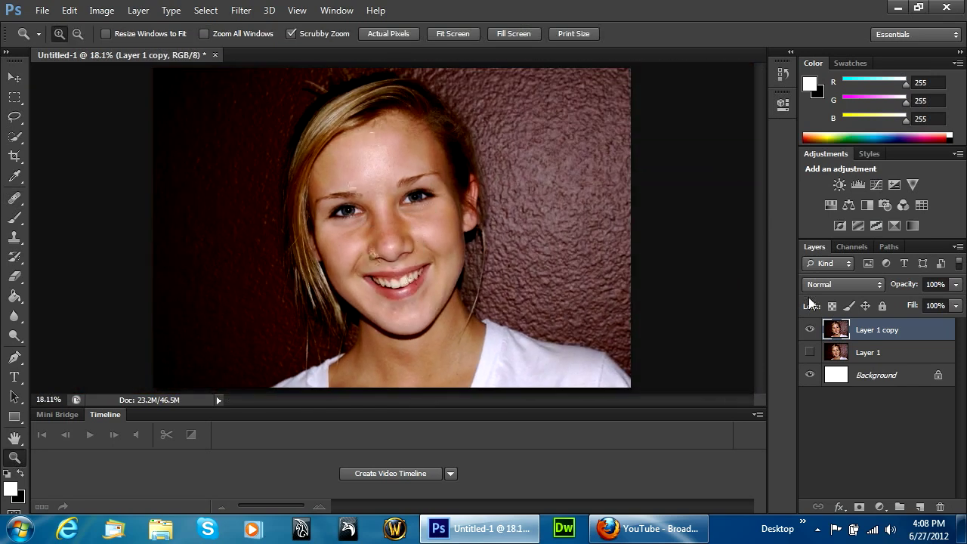